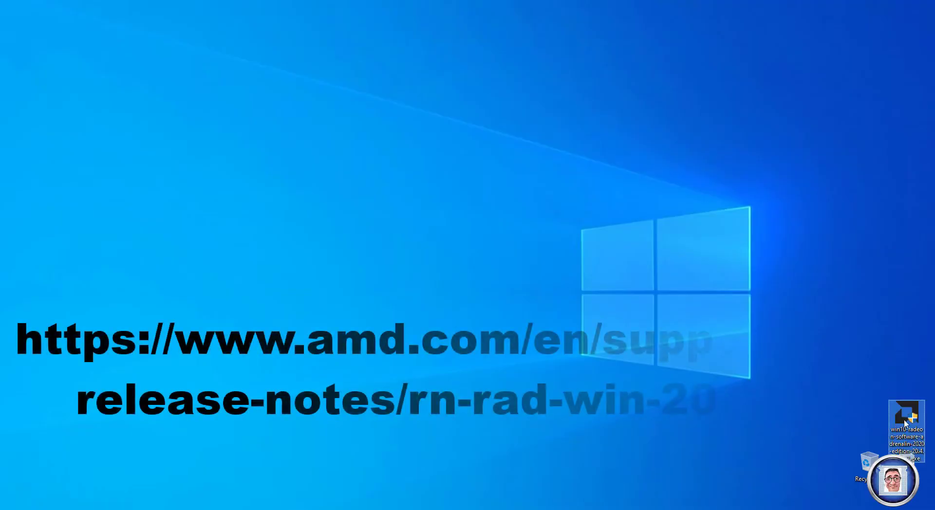
- Run the Radeon Adrenalin 2020 installer package as administrator
right_click(907, 415)
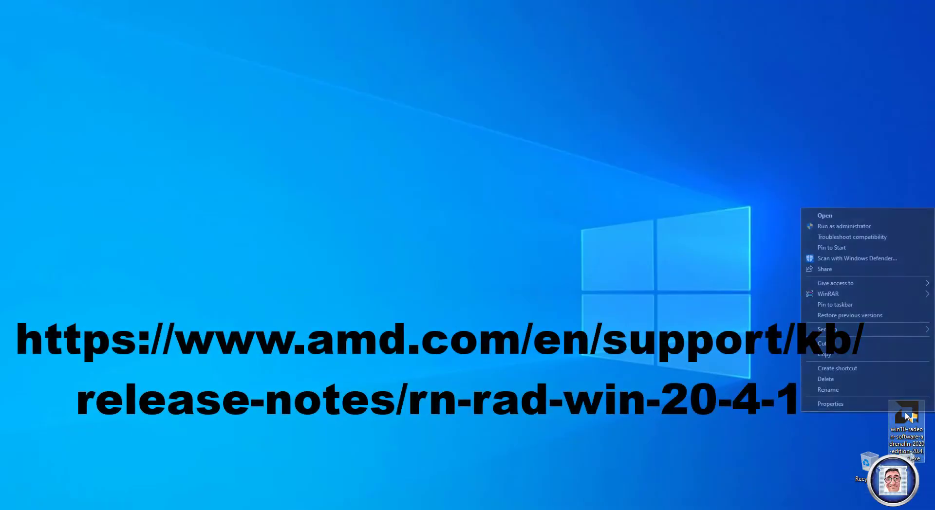
left_click(844, 227)
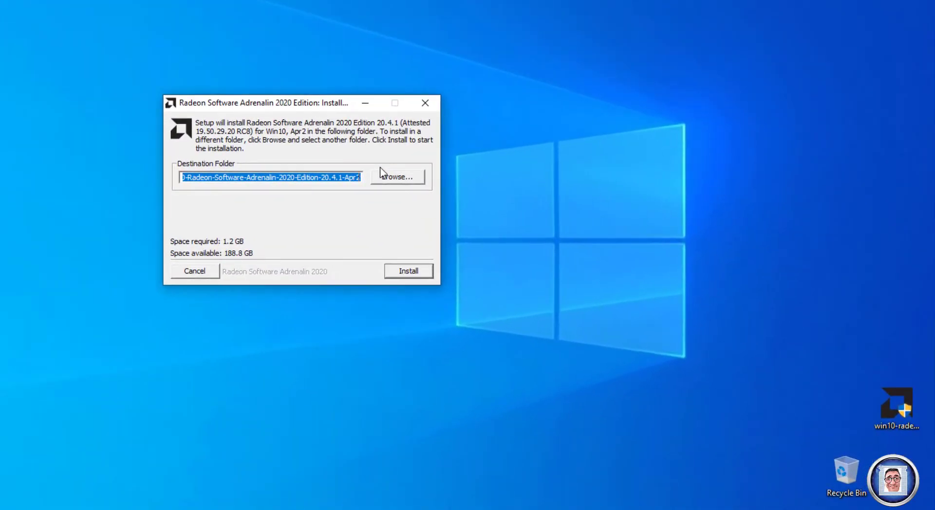
left_click(404, 177)
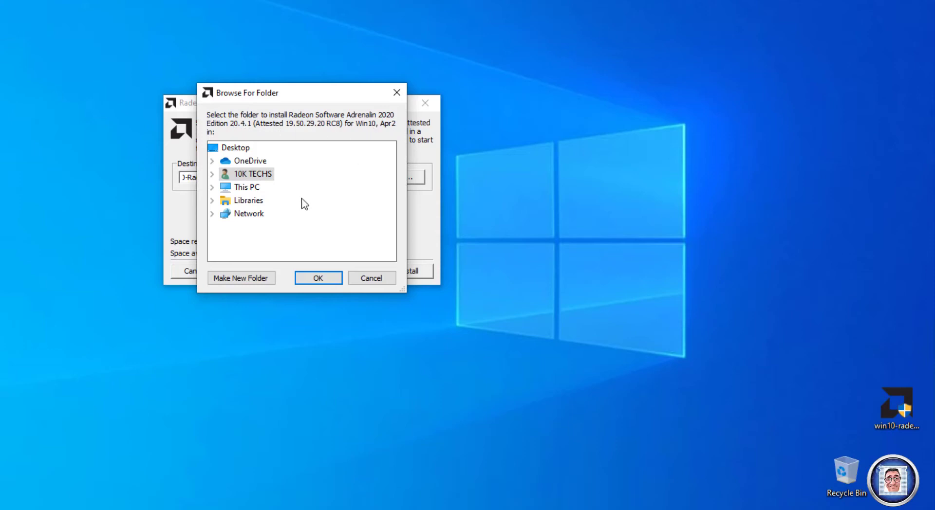
left_click(385, 282)
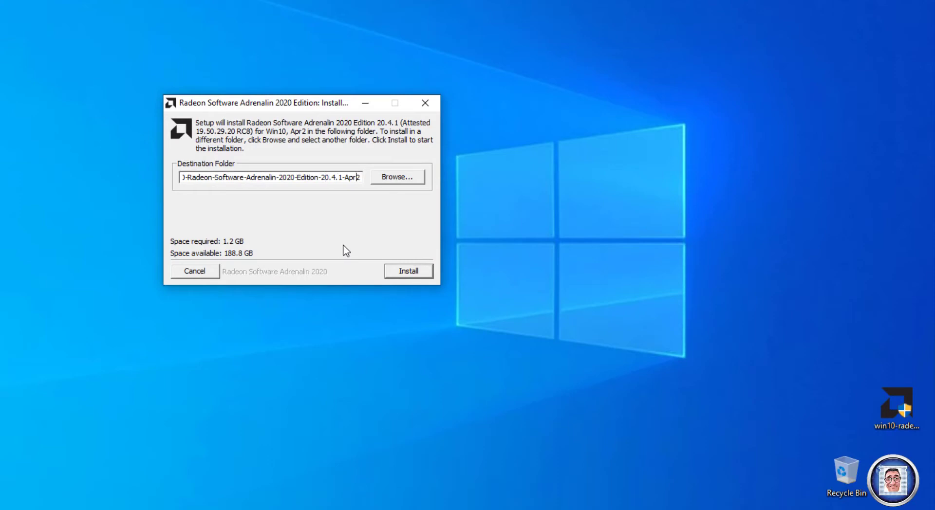
key("Left")
key("Left")
key("Left")
key("Left")
key("Left")
key("Left")
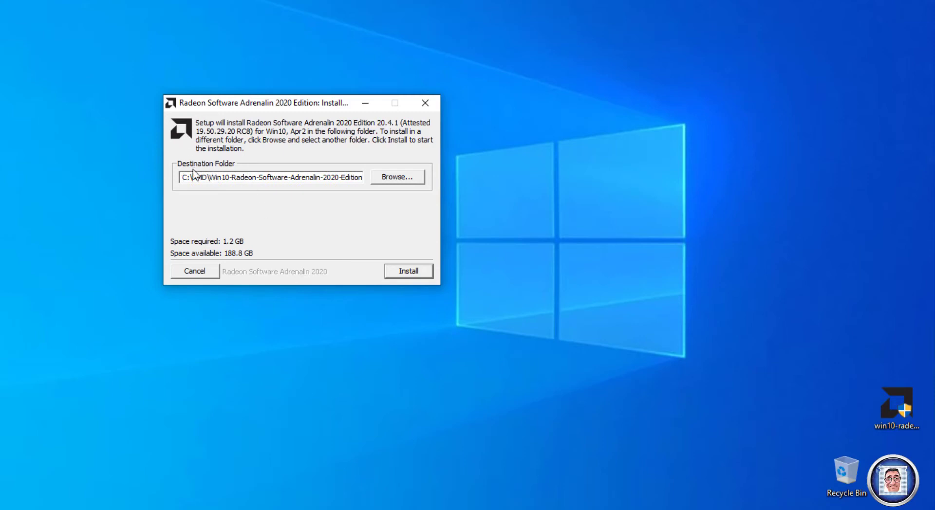
- Extract the Adrenalin 2020 installer files to the default folder, showing the extraction details
left_click(414, 275)
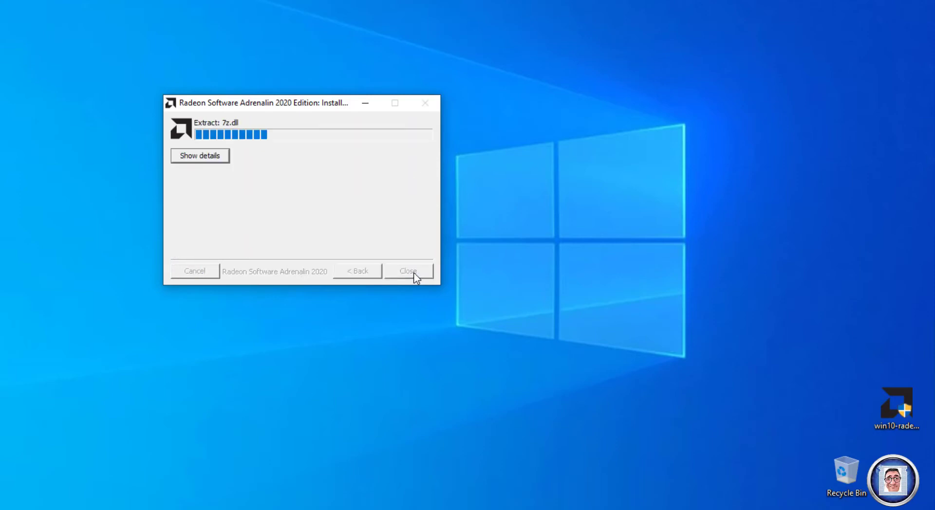
left_click(221, 157)
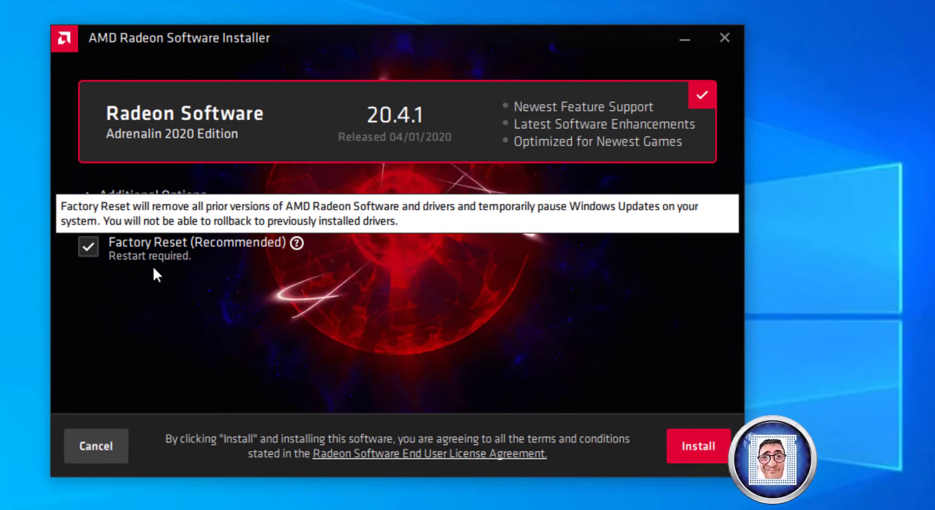
- Disable Factory Reset and expand Additional Options to show C:\Program Files\AMD
left_click(88, 247)
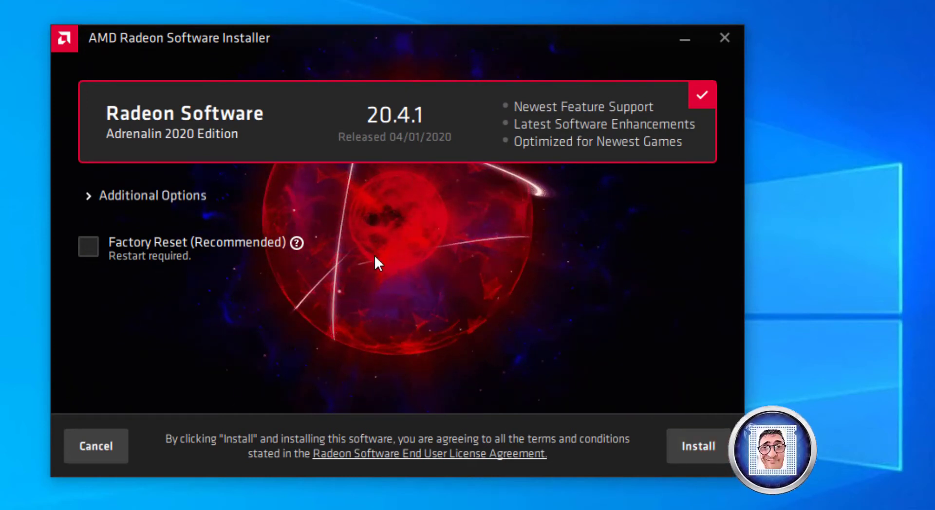
left_click(88, 196)
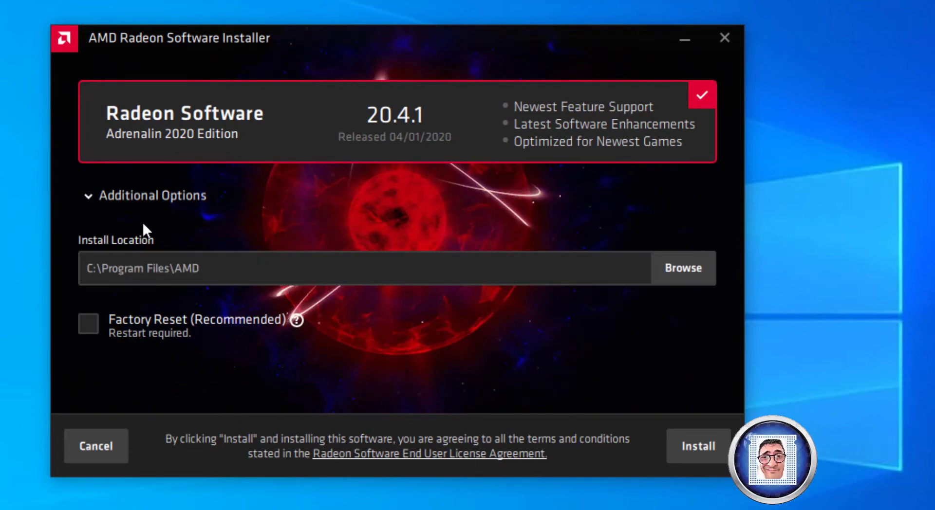
left_click(685, 268)
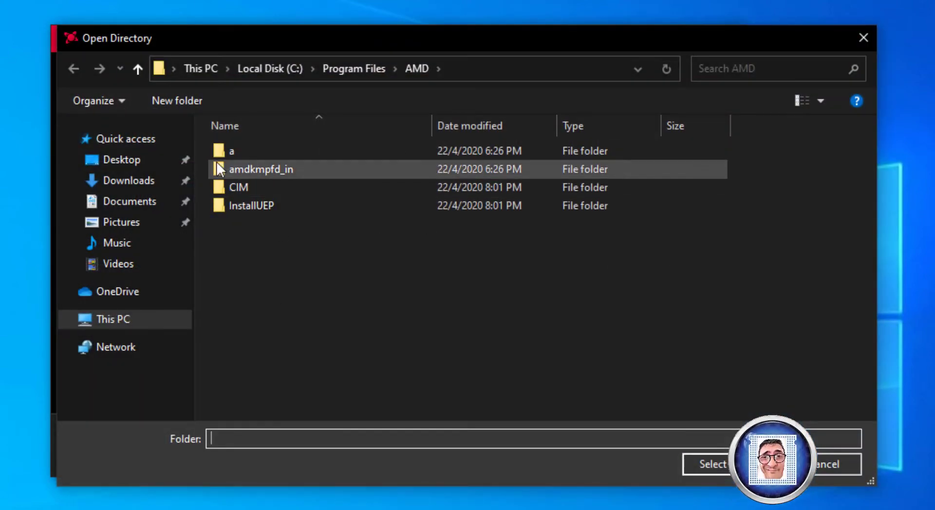
left_click(834, 466)
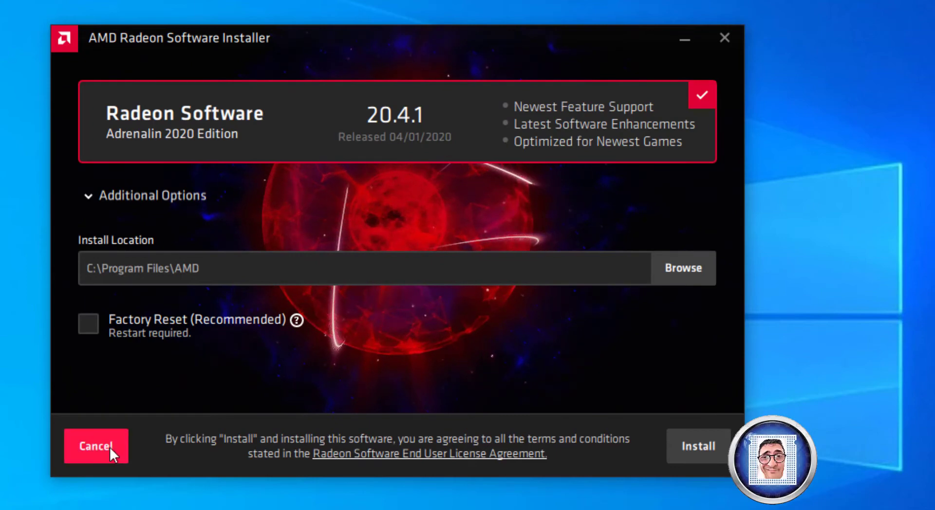
- Install Radeon Software Adrenalin 2020 version 20.4.1 until the welcome screen appears
left_click(711, 451)
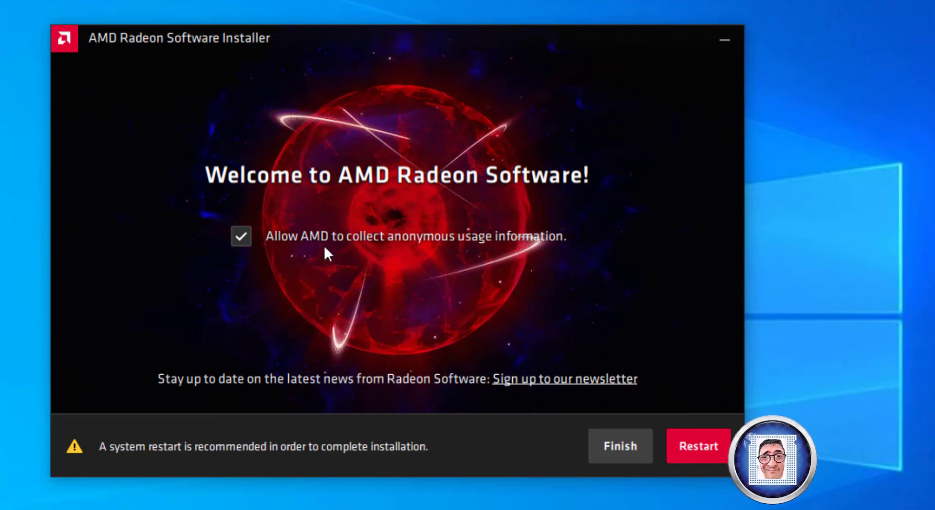
left_click(242, 237)
left_click(241, 237)
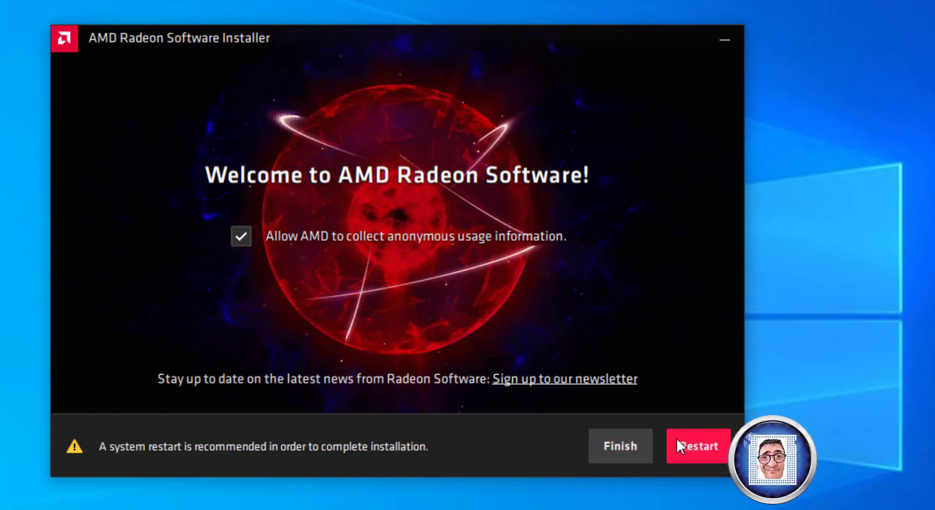
- Choose Restart on the welcome screen to close the finished installer
left_click(612, 446)
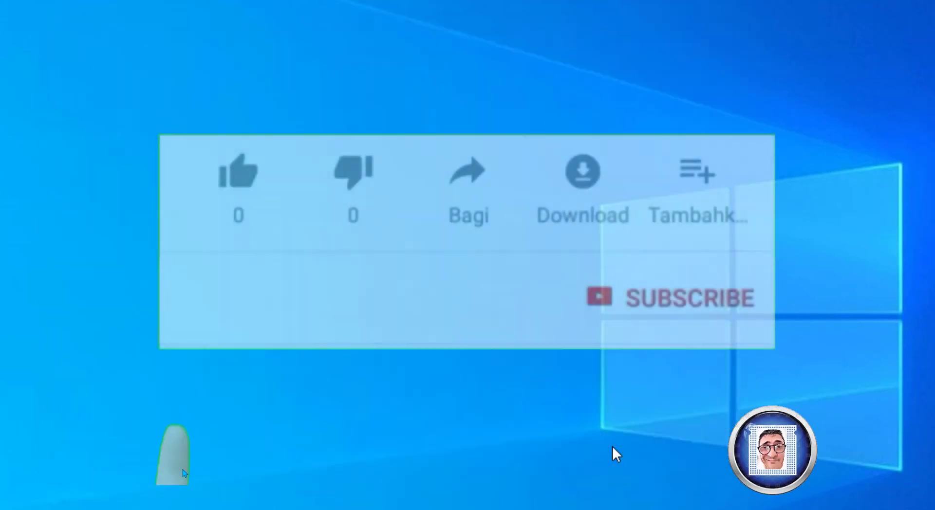